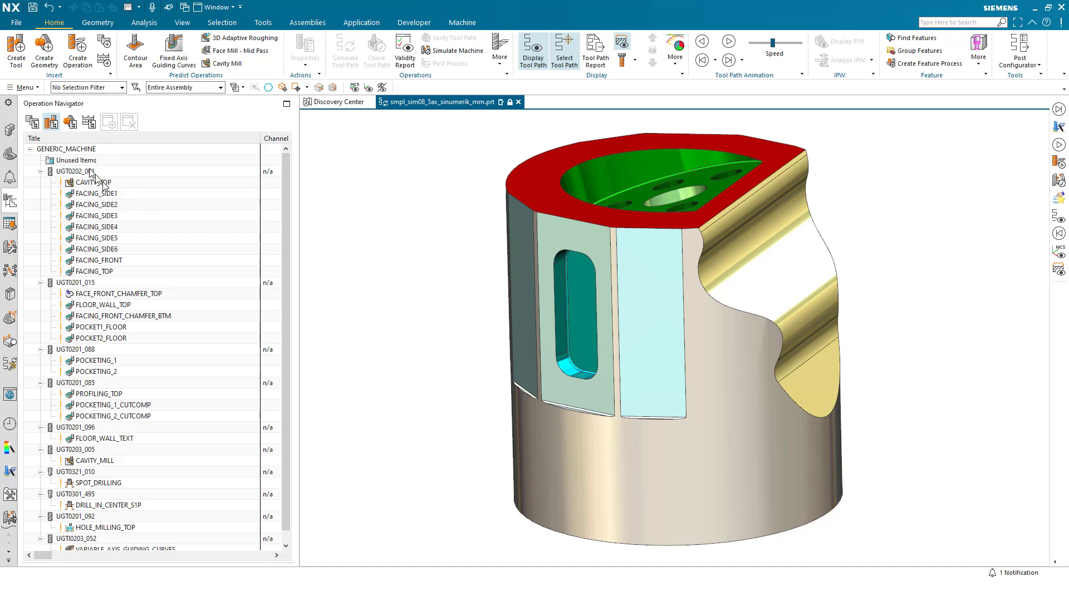
Replace the generic machine with sim01_mill_3ax_fanuc from the MILL machine library
{"action": "double_click", "coordinate": [75, 150]}
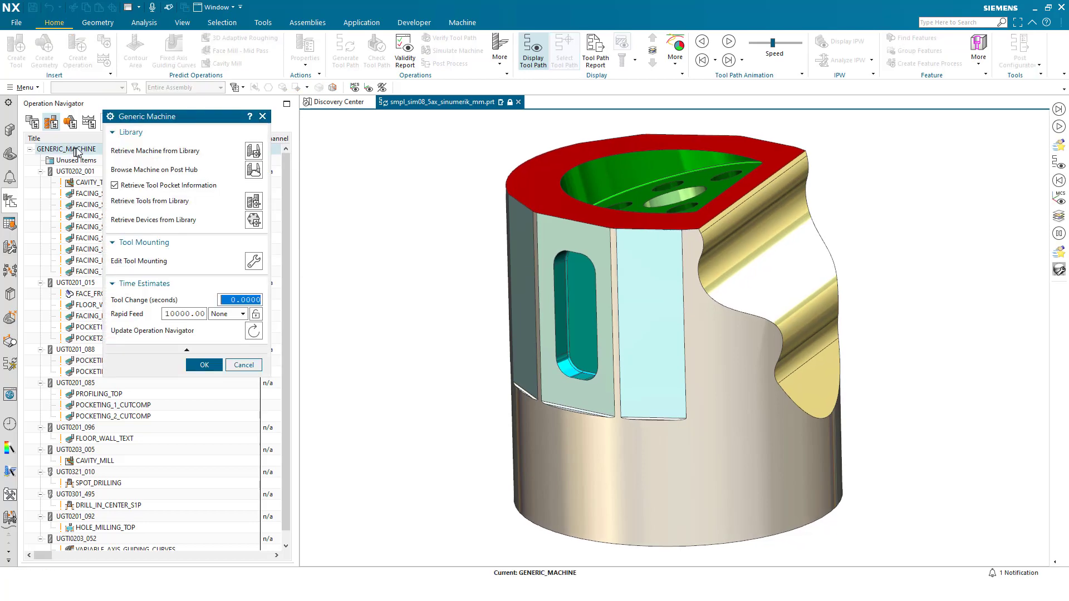
{"action": "left_click", "coordinate": [254, 157]}
{"action": "double_click", "coordinate": [159, 159]}
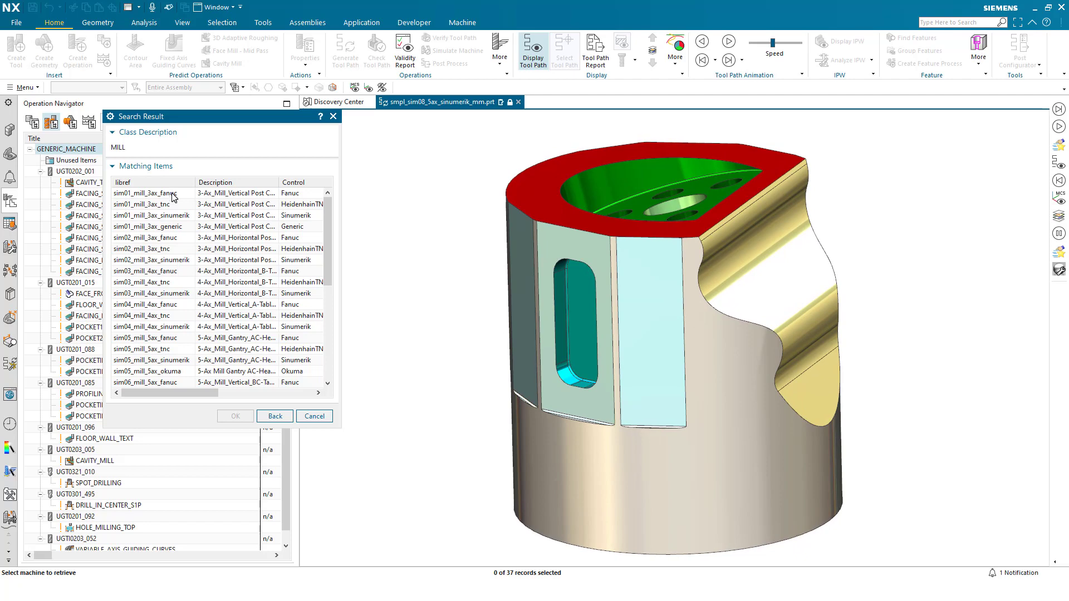
{"action": "double_click", "coordinate": [173, 193]}
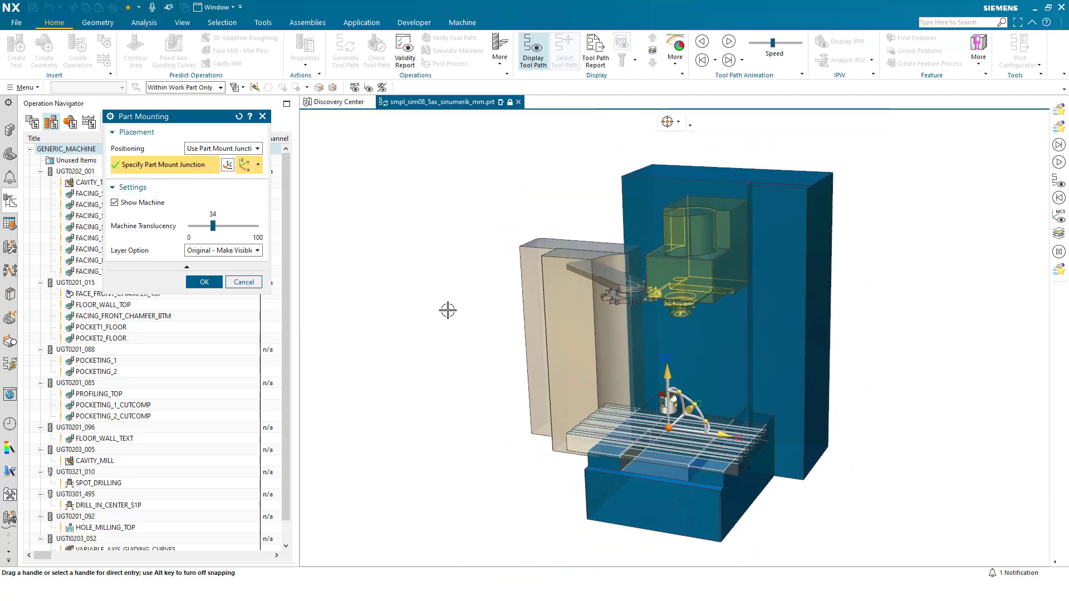
Set machine translucency to 31 and choose Position Part on Machine as the positioning method
{"action": "left_click", "coordinate": [115, 202]}
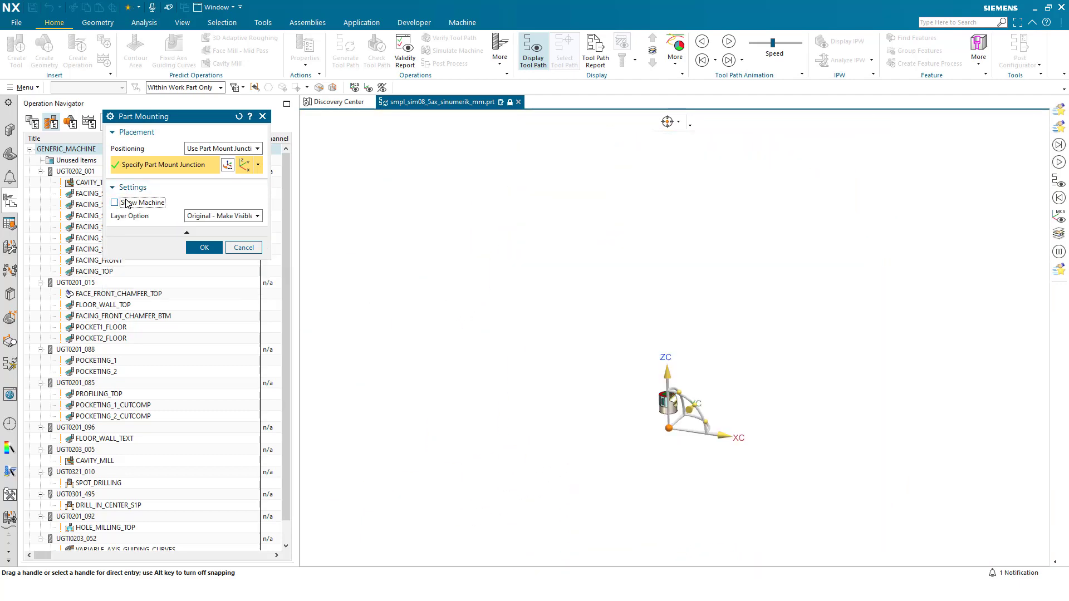
{"action": "left_click", "coordinate": [128, 204]}
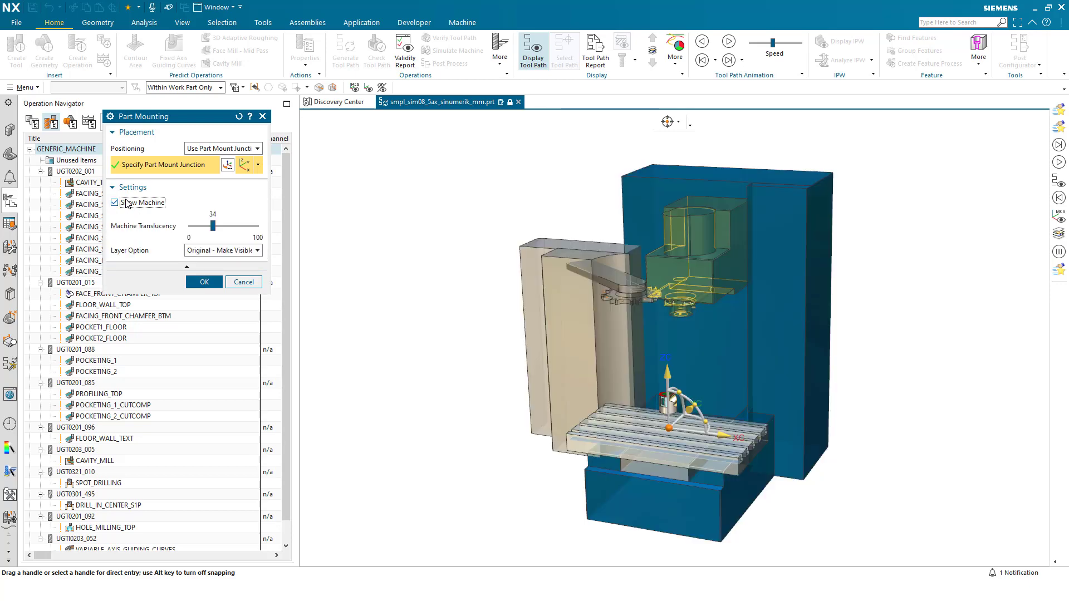
{"action": "mouse_move", "coordinate": [212, 233]}
{"action": "left_mouse_down"}
{"action": "mouse_move", "coordinate": [249, 230]}
{"action": "mouse_move", "coordinate": [211, 238]}
{"action": "left_mouse_up"}
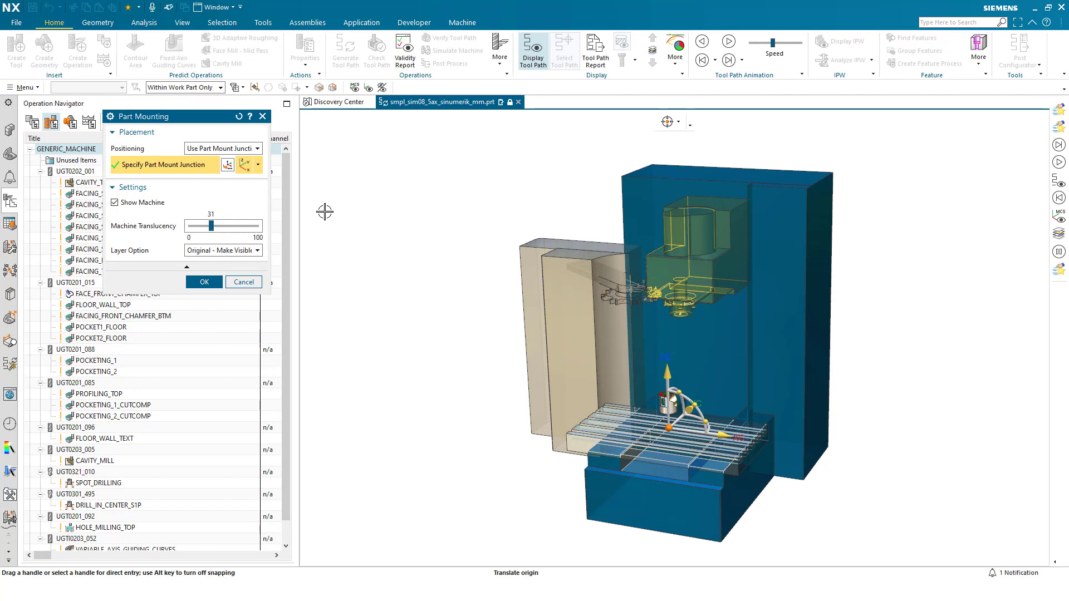
{"action": "left_click", "coordinate": [213, 149]}
{"action": "left_click", "coordinate": [213, 187]}
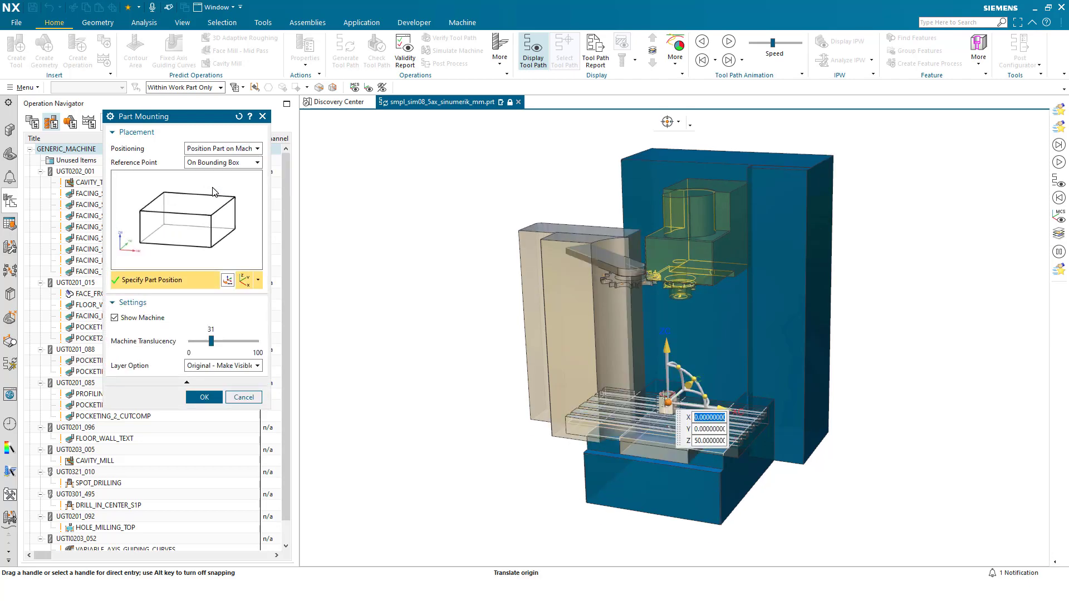
Set the reference point On Bounding Cylinder, using the cylinder's top face centre
{"action": "scroll", "coordinate": [429, 306], "scroll_direction": "up", "scroll_amount": 5}
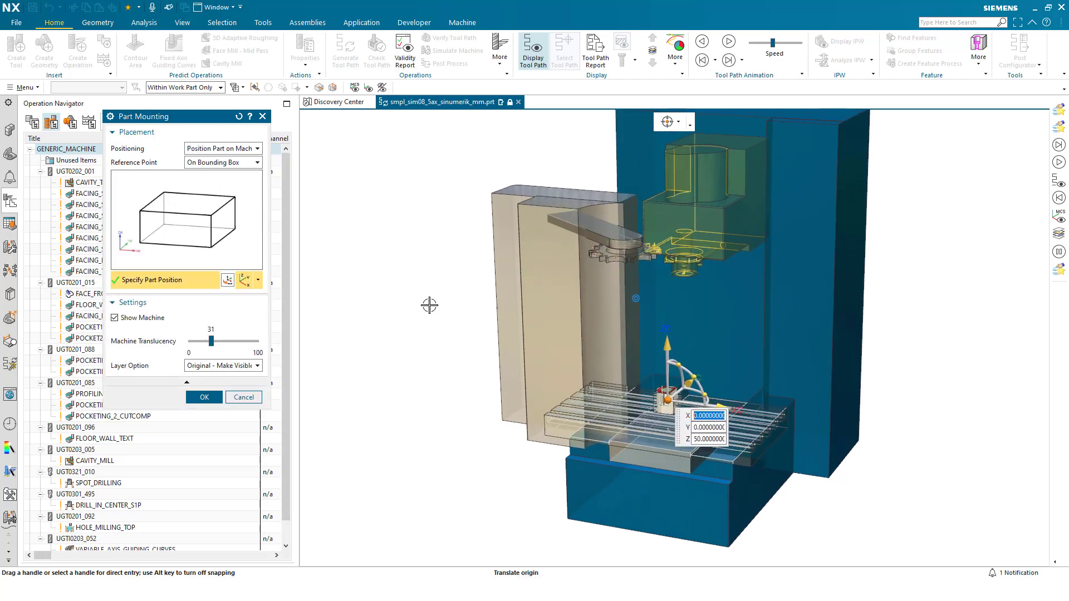
{"action": "scroll", "coordinate": [429, 306], "scroll_direction": "up", "scroll_amount": 5}
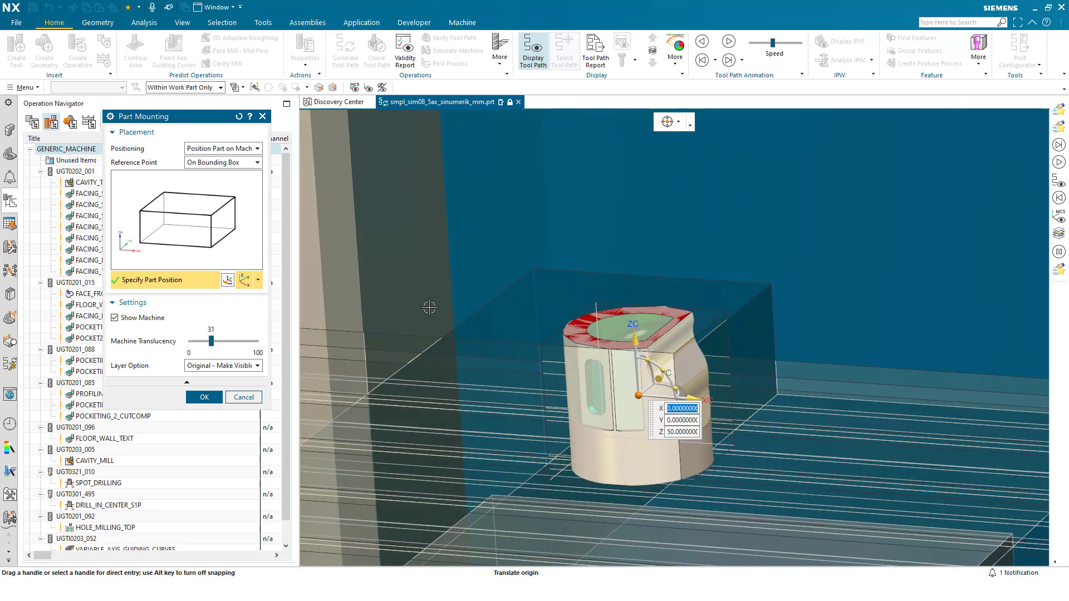
{"action": "left_click", "coordinate": [237, 163]}
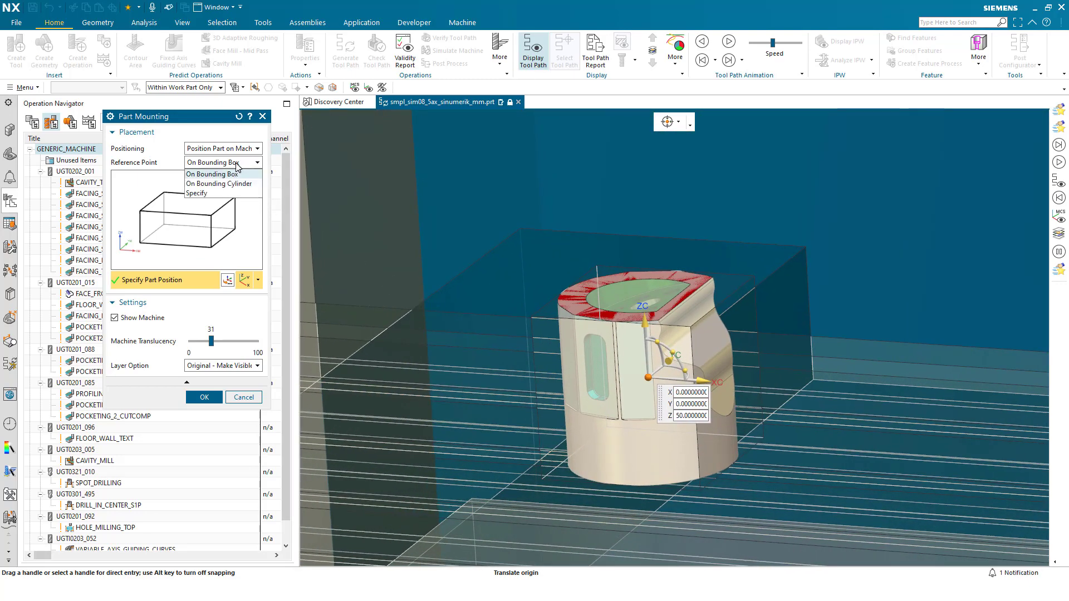
{"action": "left_click", "coordinate": [240, 184]}
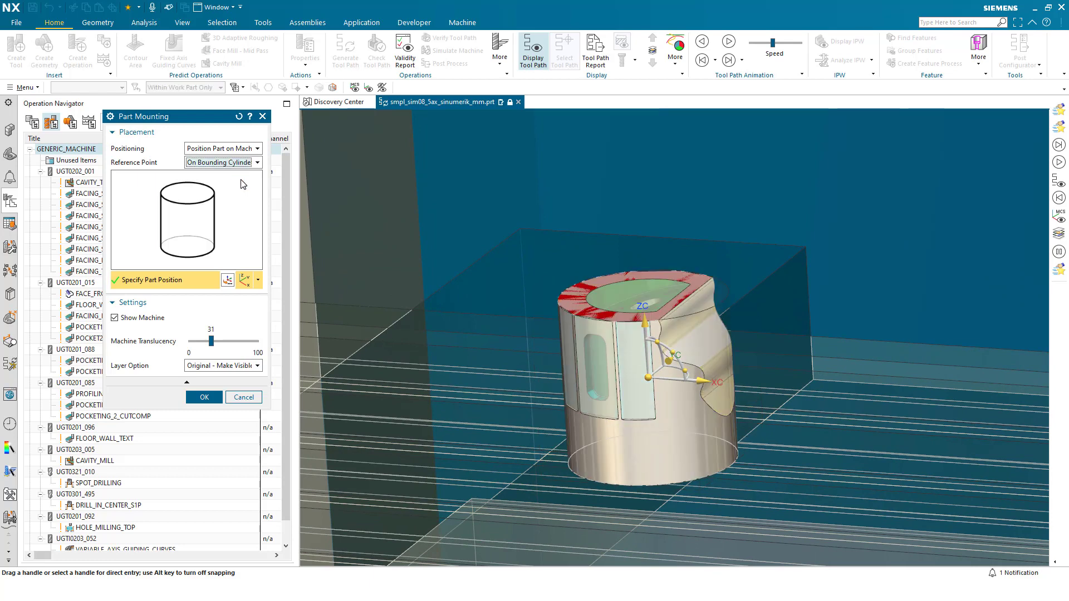
{"action": "left_click", "coordinate": [186, 195]}
{"action": "left_click", "coordinate": [188, 252]}
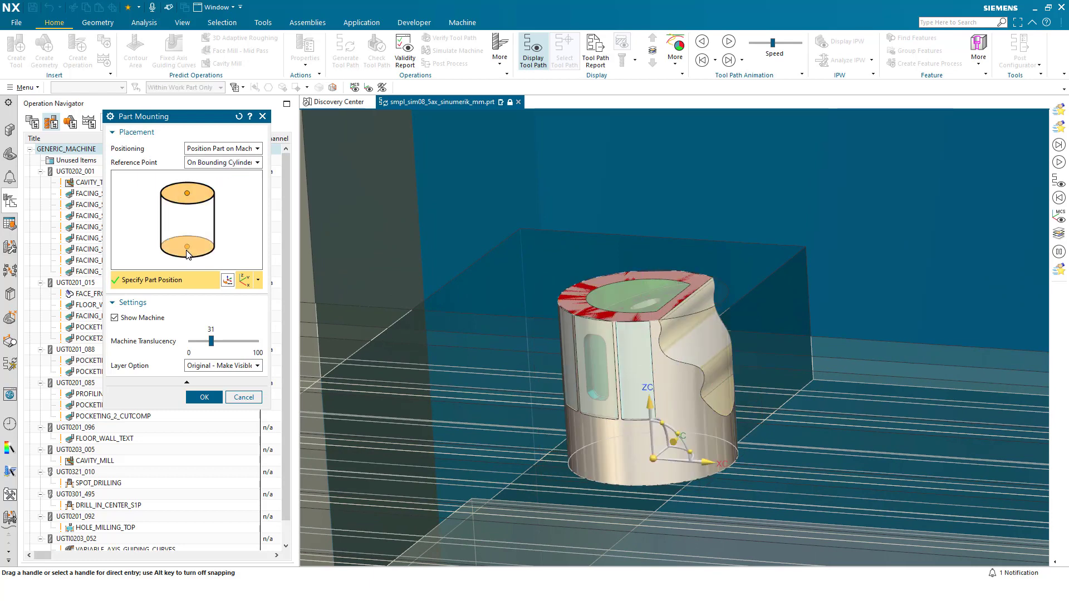
{"action": "left_click", "coordinate": [191, 201]}
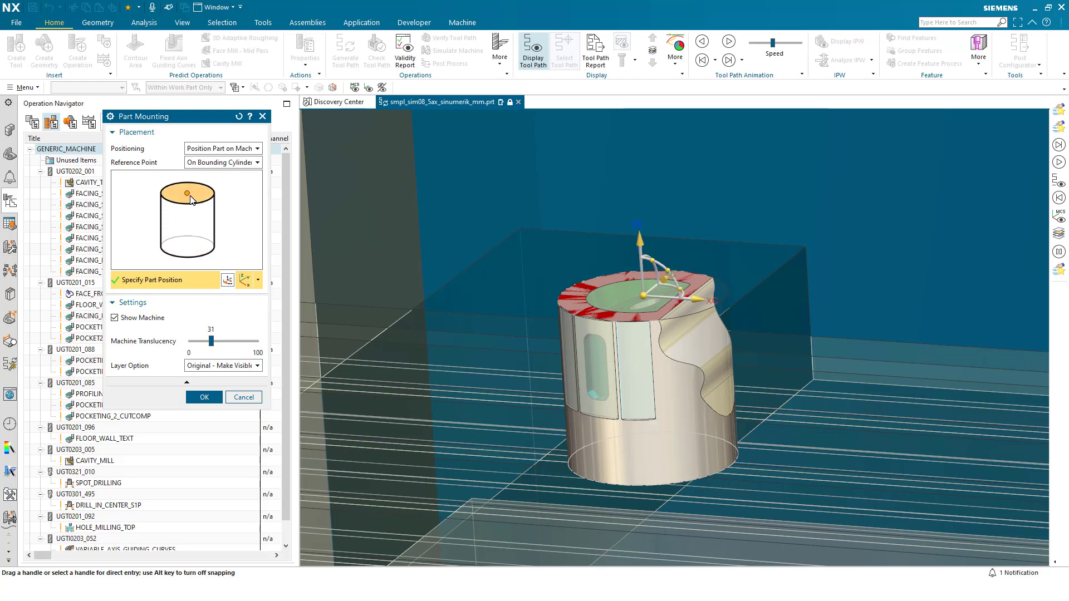
Snap the part's bottom face centre onto the machine table origin and accept the mounting
{"action": "left_click", "coordinate": [188, 246]}
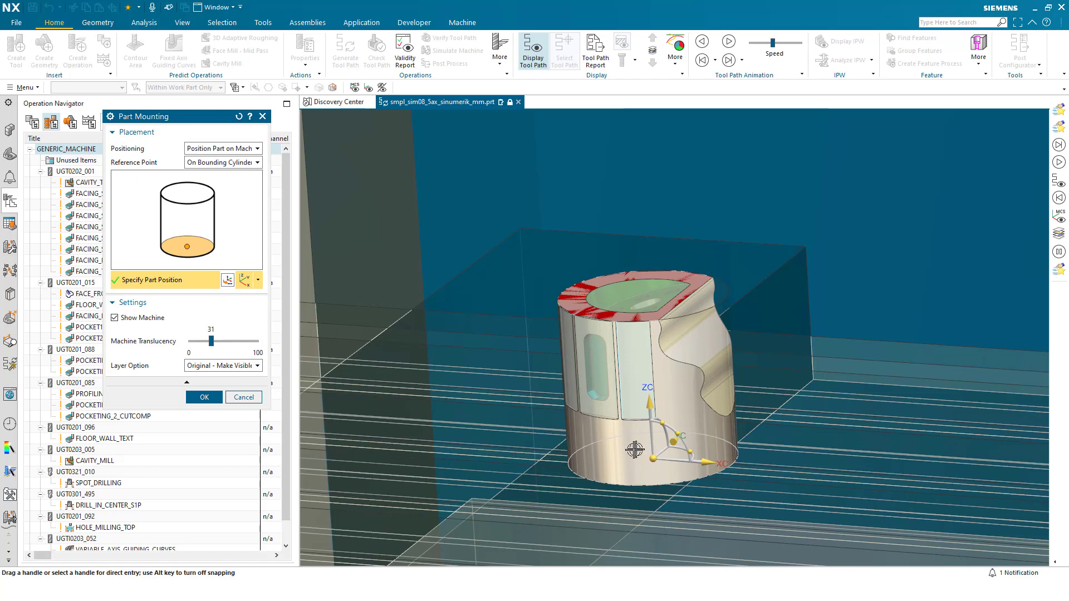
{"action": "left_click_drag", "start_coordinate": [654, 458], "coordinate": [755, 456]}
{"action": "scroll", "coordinate": [420, 405], "scroll_direction": "up", "scroll_amount": 4}
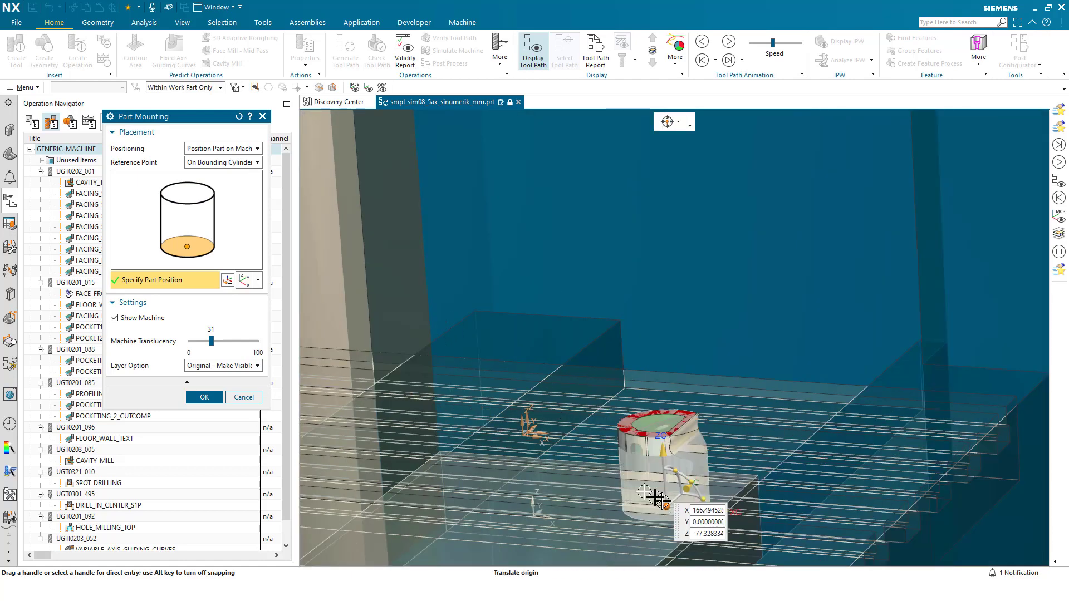
{"action": "left_click", "coordinate": [527, 429]}
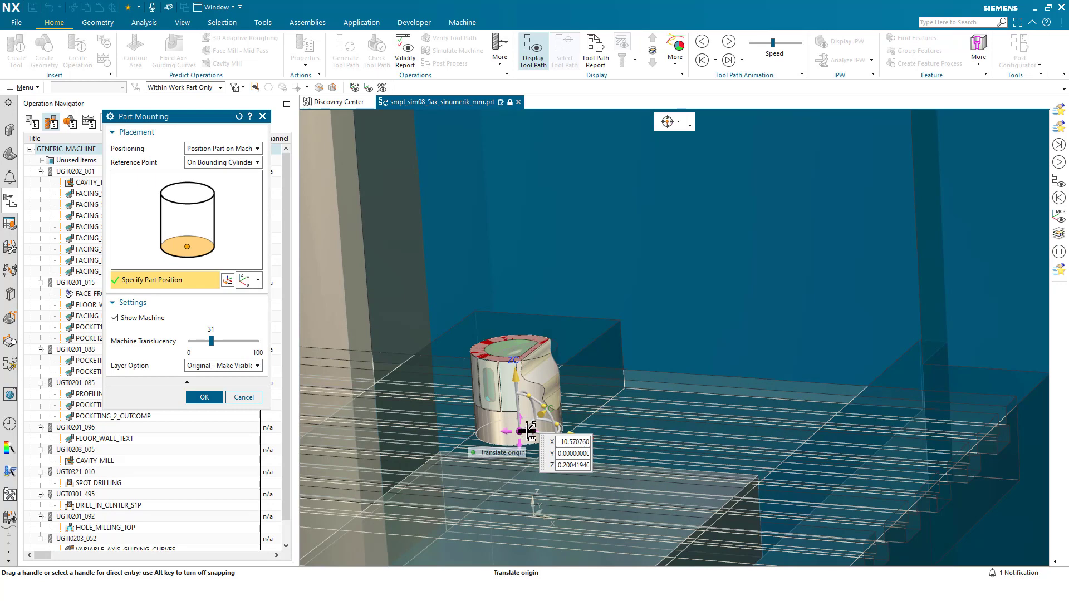
{"action": "left_click", "coordinate": [204, 397]}
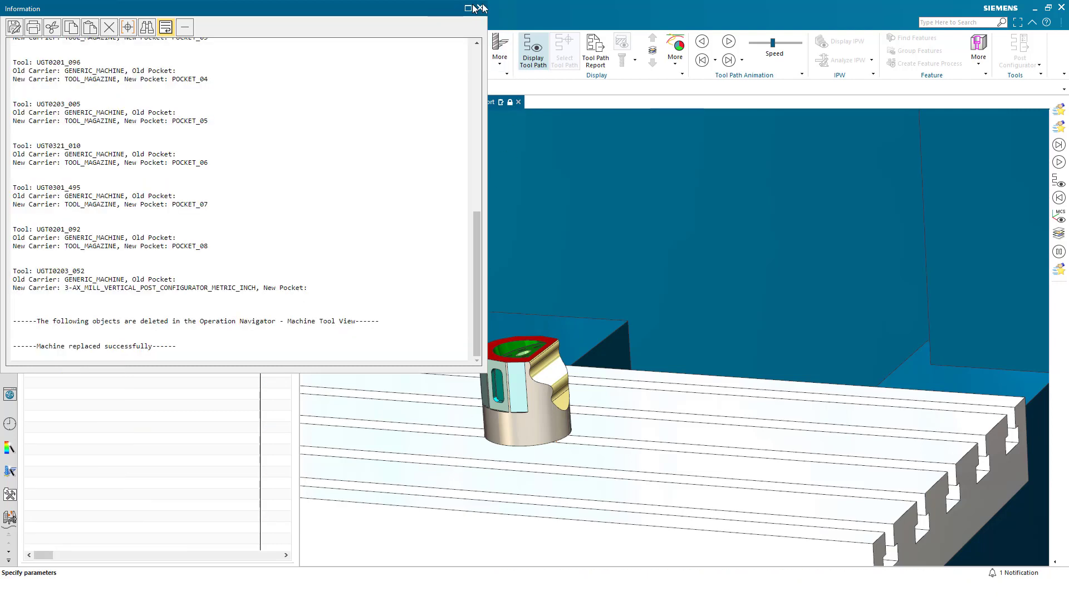
Close the replacement Information window and cancel the 3-Ax Mill Vertical Post Configurator
{"action": "left_click_drag", "start_coordinate": [410, 12], "coordinate": [315, 88]}
{"action": "left_click", "coordinate": [386, 84]}
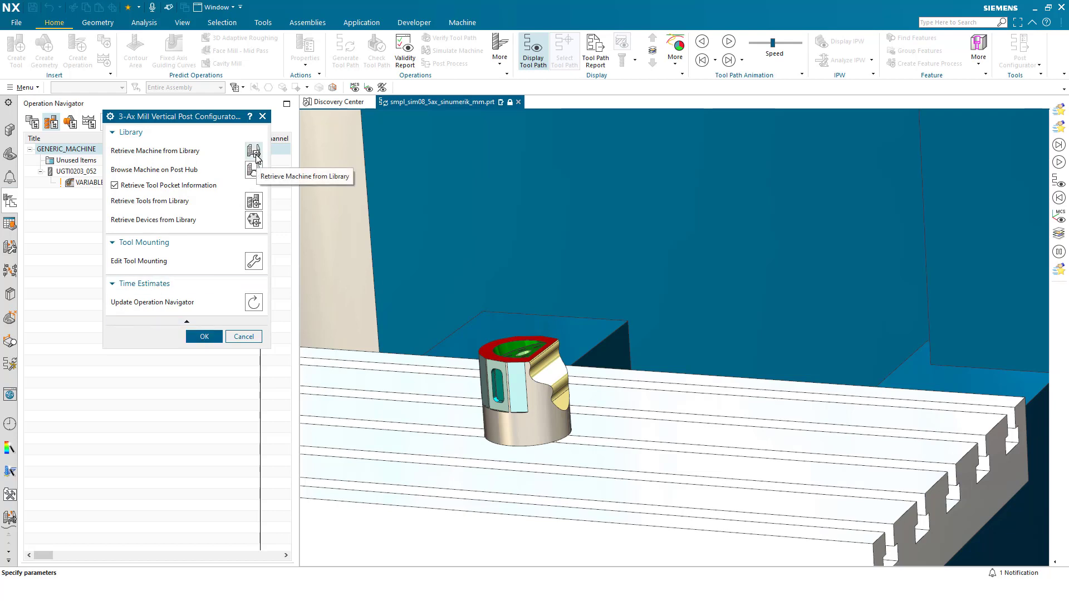
{"action": "left_click", "coordinate": [243, 336]}
In the Assembly Navigator, hide the datum coordinate systems via Show and Hide (Ctrl+W)
{"action": "left_click", "coordinate": [6, 136]}
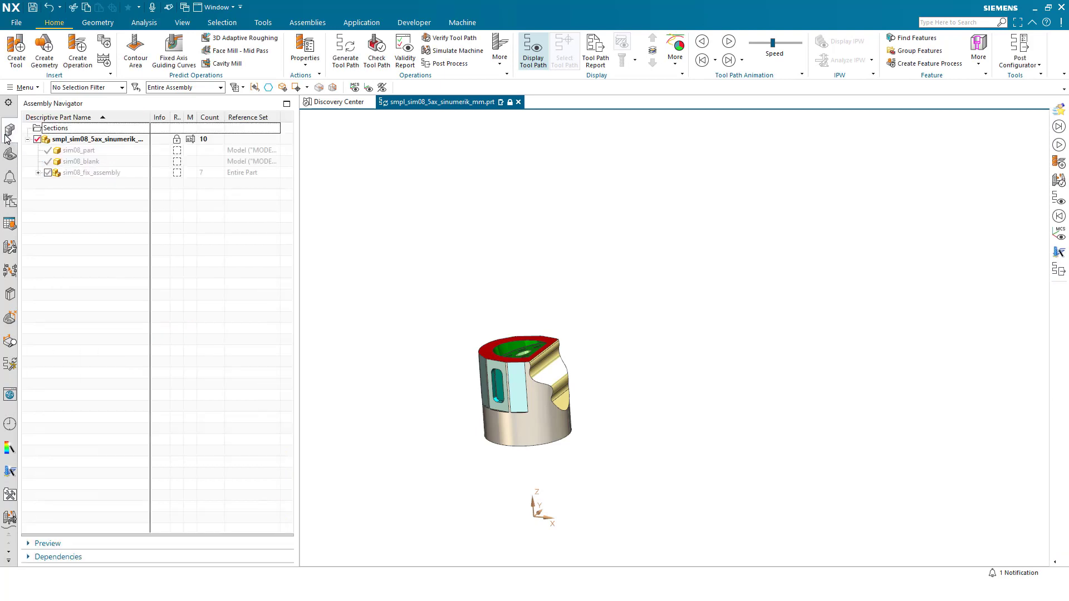
{"action": "key", "text": "ctrl+w"}
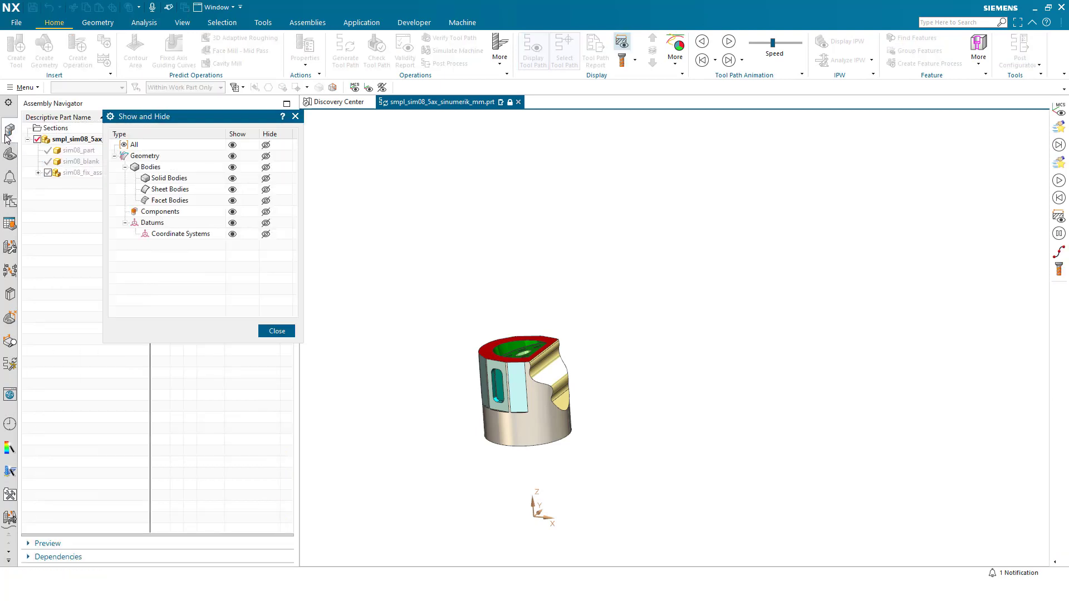
{"action": "left_click", "coordinate": [265, 223]}
{"action": "left_click", "coordinate": [277, 331]}
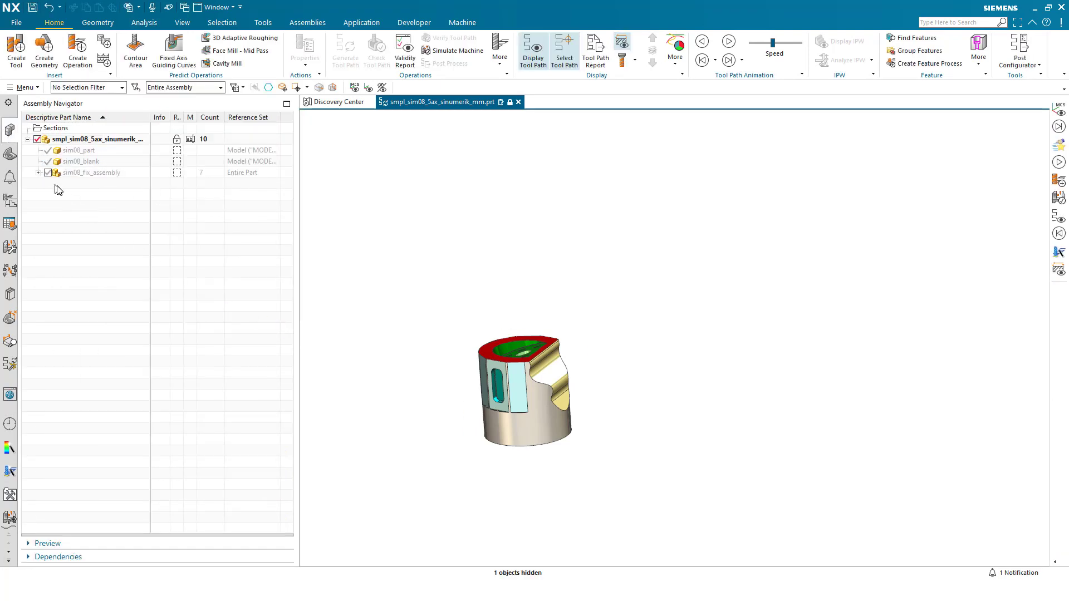
Show sim08_fix_chuck_assy and sim08_fix_plate1, fit the view, and return to Operation Navigator
{"action": "left_click", "coordinate": [37, 172]}
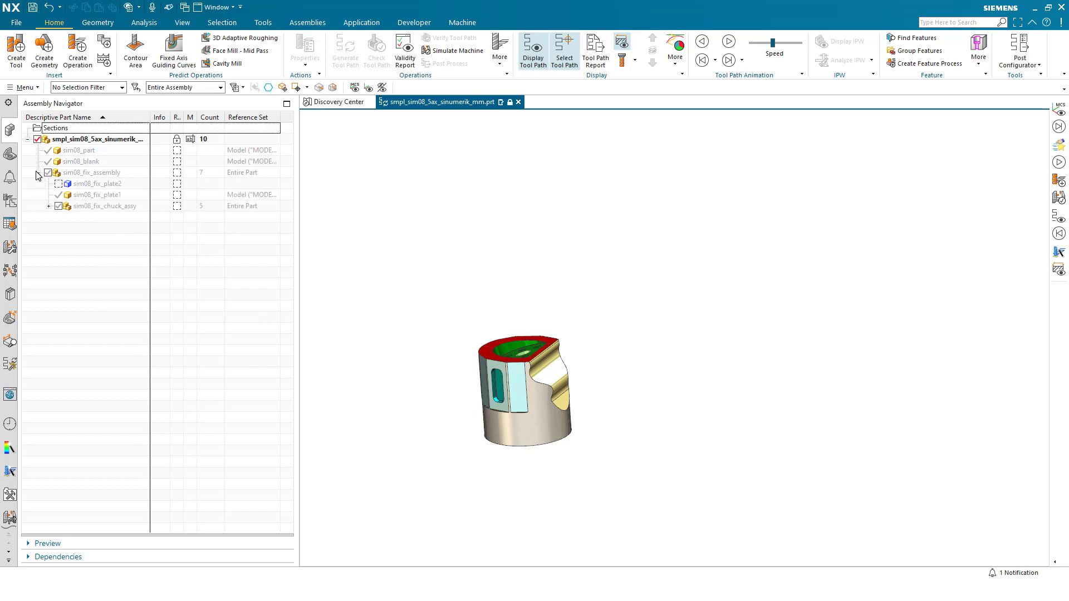
{"action": "left_click", "coordinate": [58, 206]}
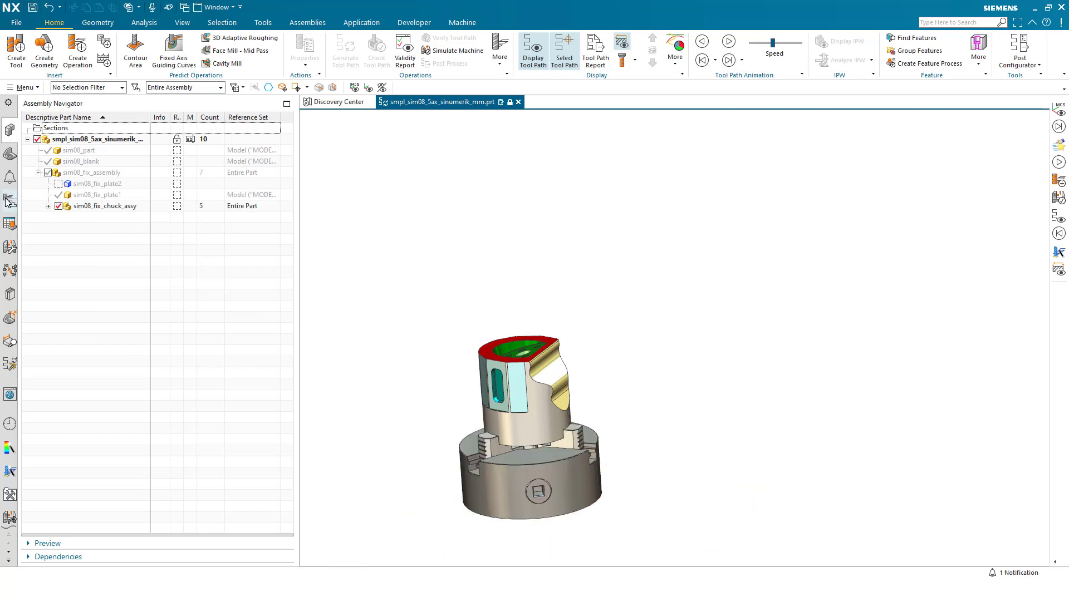
{"action": "left_click", "coordinate": [49, 207]}
{"action": "left_click", "coordinate": [59, 195]}
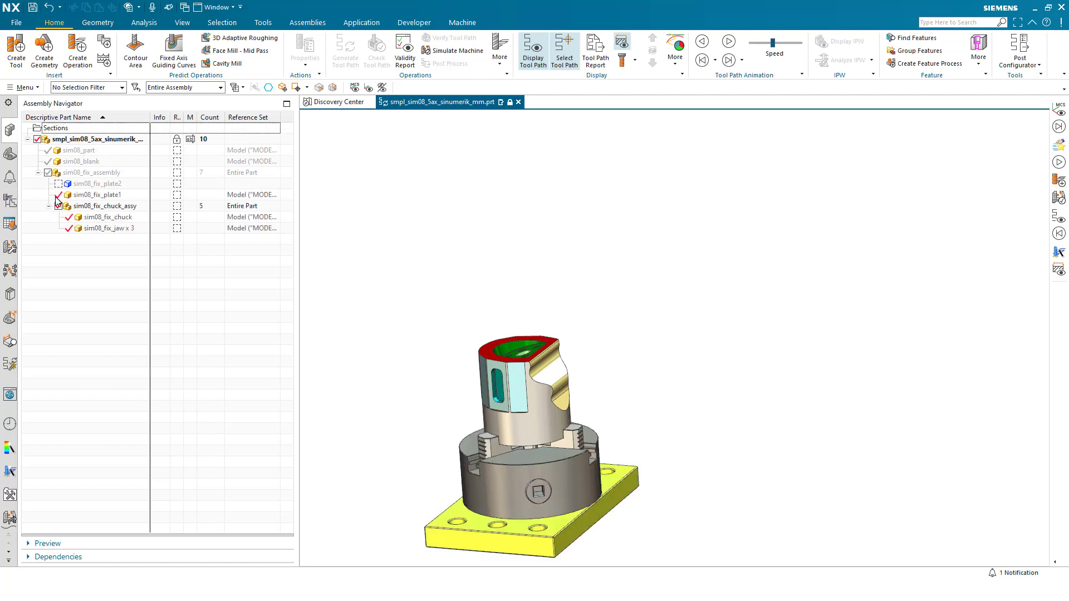
{"action": "key", "text": "ctrl+f"}
{"action": "left_click", "coordinate": [10, 199]}
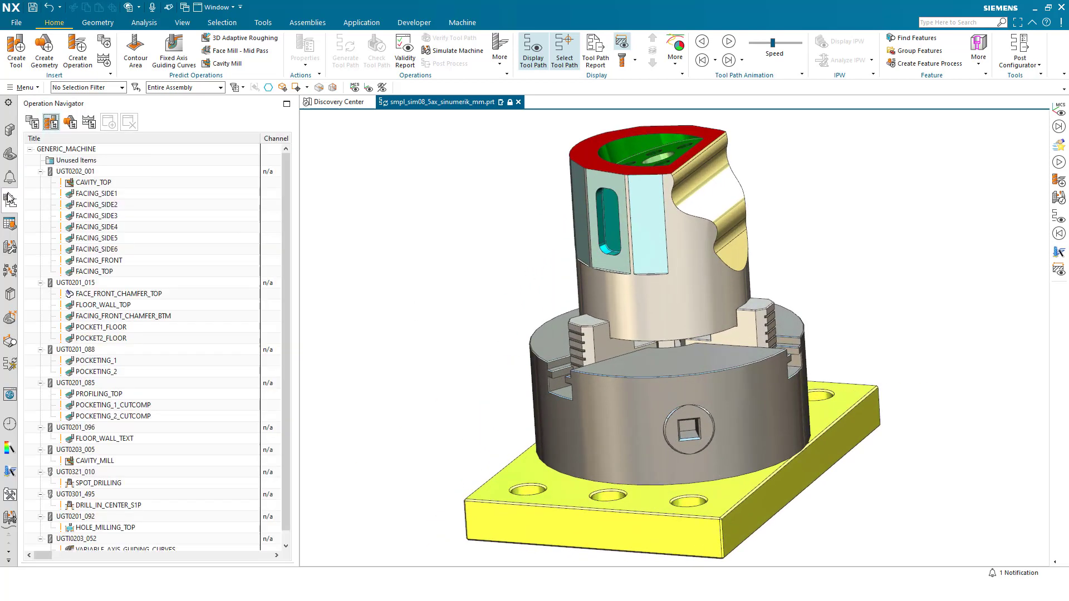
Replace the generic machine with the sim08 5-axis vertical mill from the MILL library
{"action": "double_click", "coordinate": [64, 149]}
{"action": "left_click", "coordinate": [260, 147]}
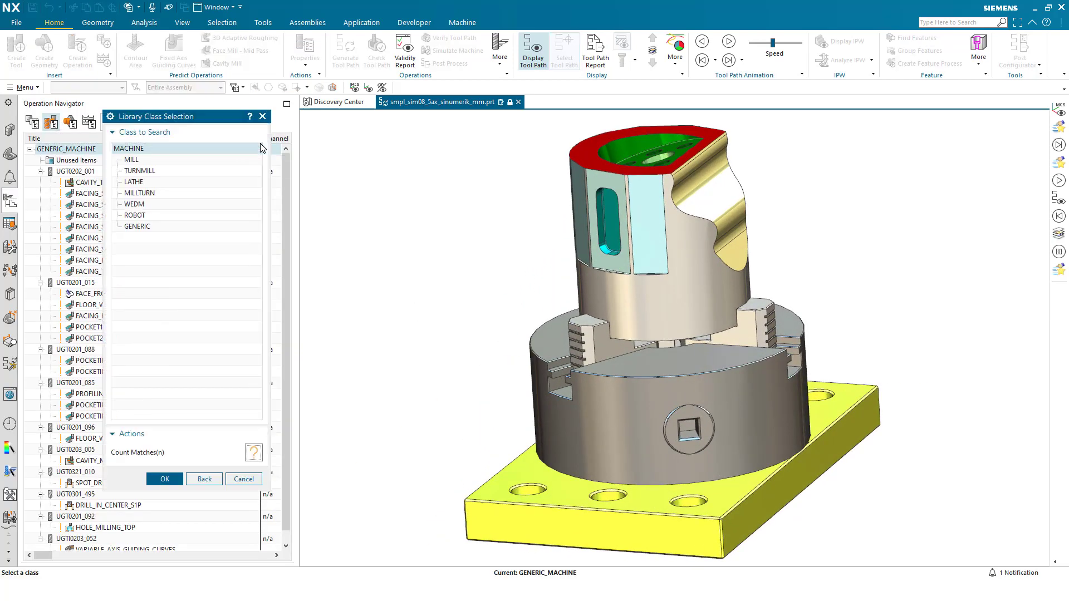
{"action": "double_click", "coordinate": [155, 159]}
{"action": "scroll", "coordinate": [173, 285], "scroll_direction": "down", "scroll_amount": 6}
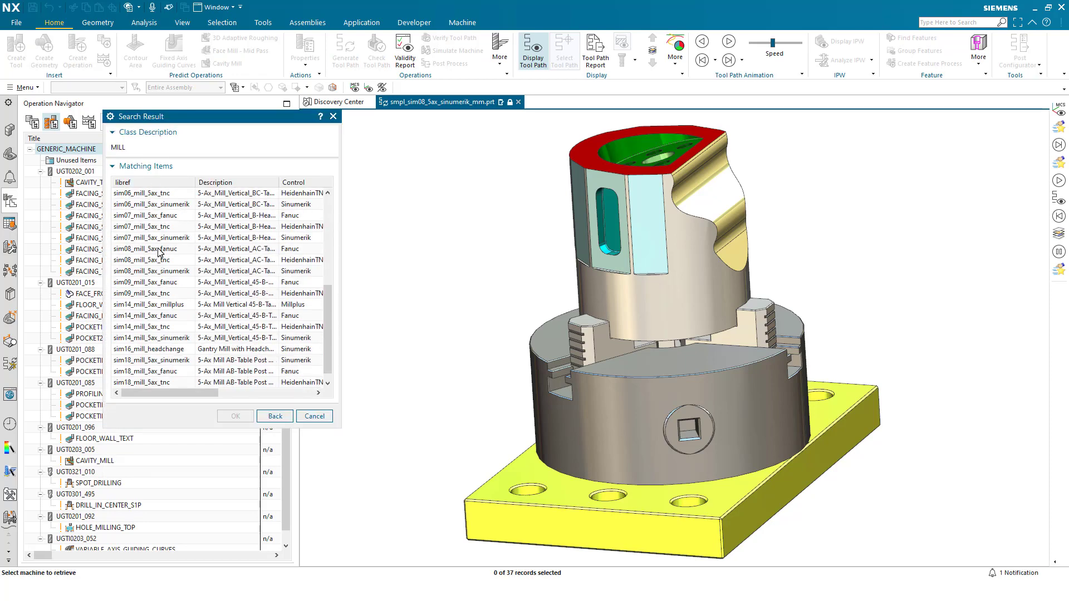
{"action": "left_click", "coordinate": [159, 250]}
{"action": "left_click", "coordinate": [236, 417]}
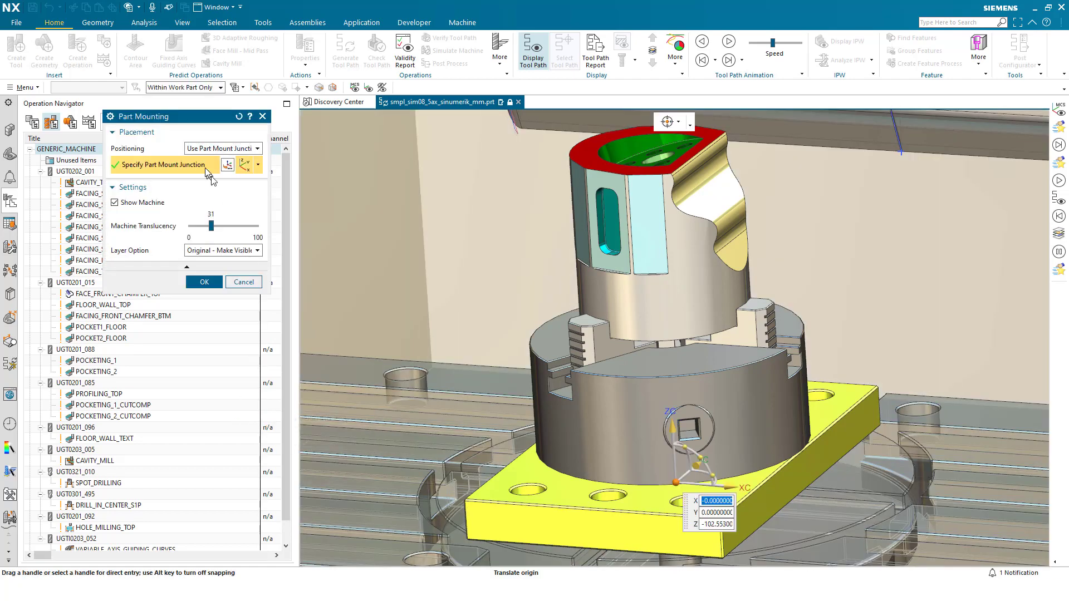
Choose Position Part on Machine and move the part along its vertical axis
{"action": "left_click", "coordinate": [207, 148]}
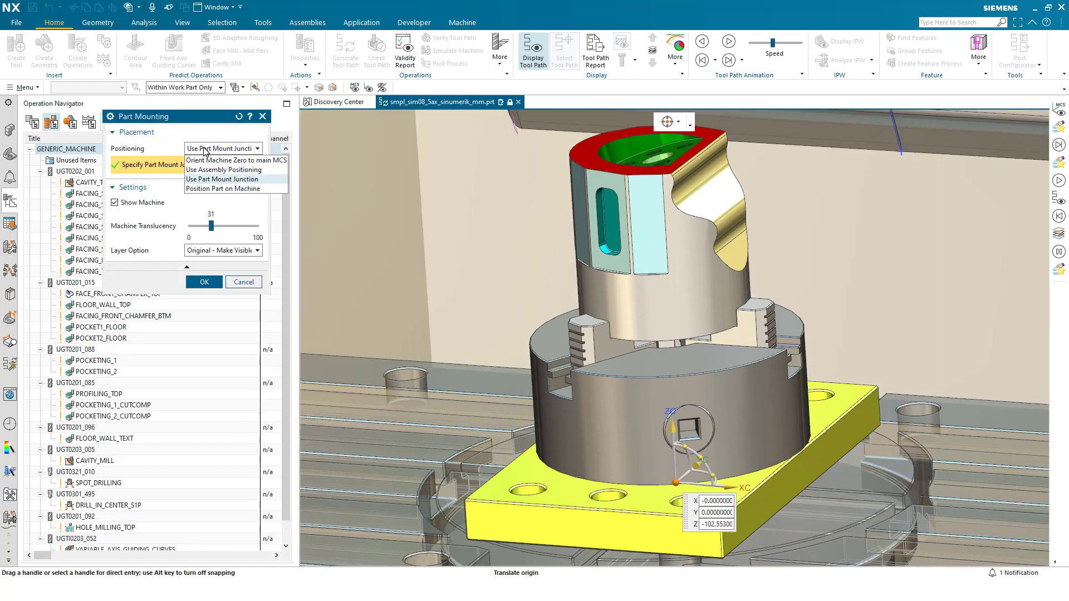
{"action": "left_click", "coordinate": [209, 189]}
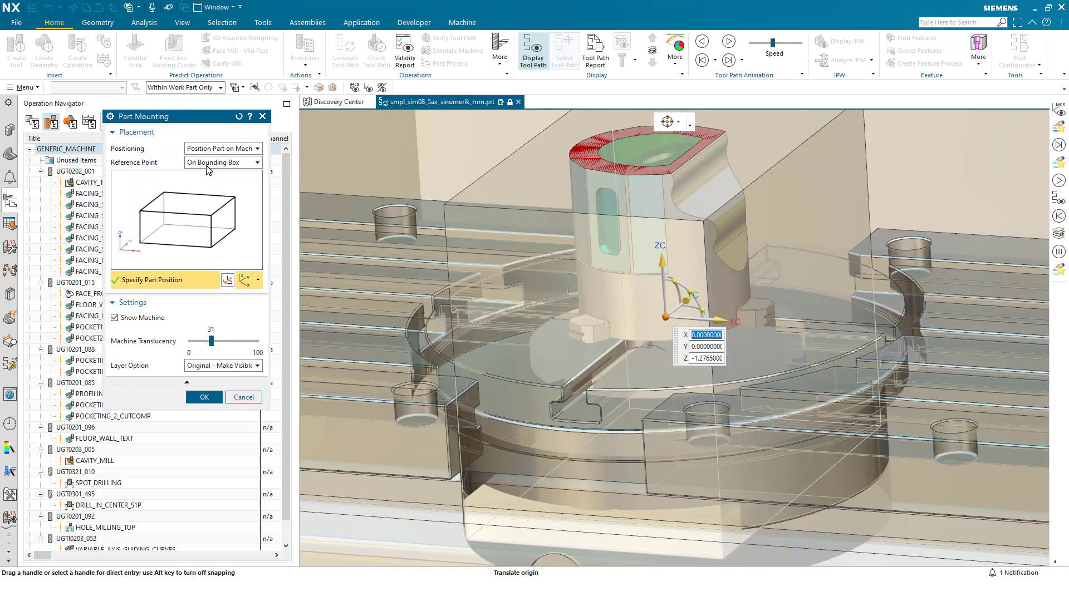
{"action": "left_click_drag", "start_coordinate": [662, 261], "coordinate": [632, 102]}
{"action": "scroll", "coordinate": [632, 102], "scroll_direction": "down", "scroll_amount": 5}
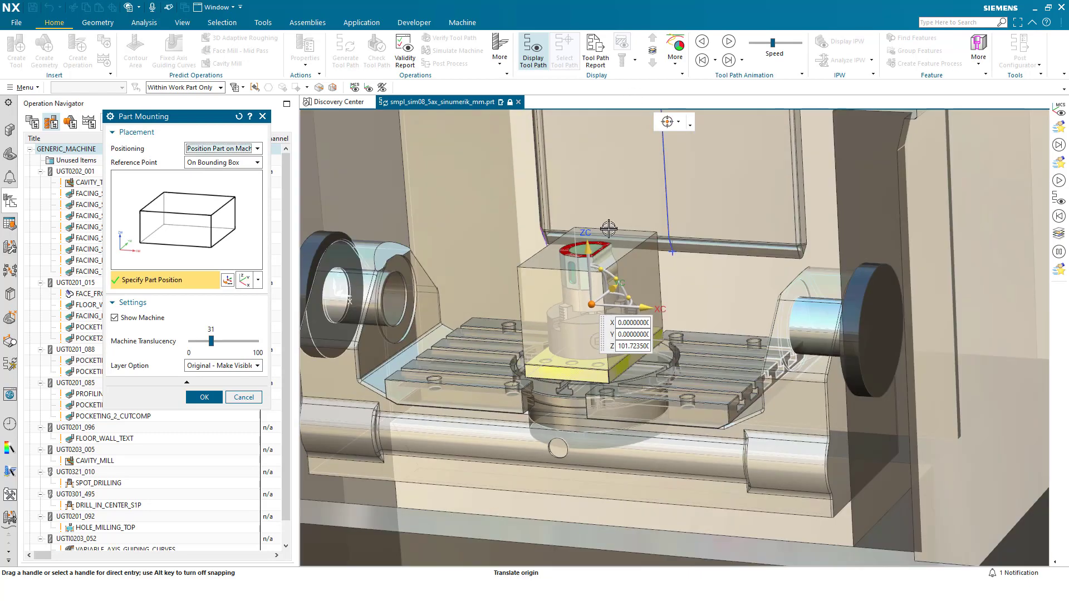
{"action": "left_click_drag", "start_coordinate": [583, 239], "coordinate": [582, 212]}
{"action": "left_click", "coordinate": [199, 278]}
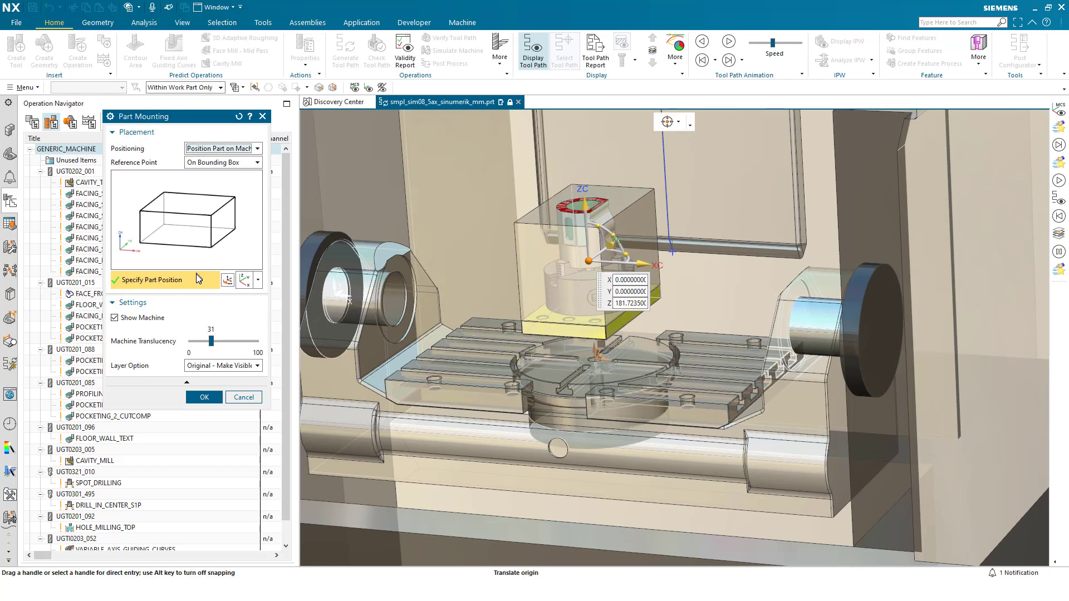
Seat the part's bottom face on the rotary table with Entire Assembly scope, rotated about ZC
{"action": "left_click", "coordinate": [187, 241]}
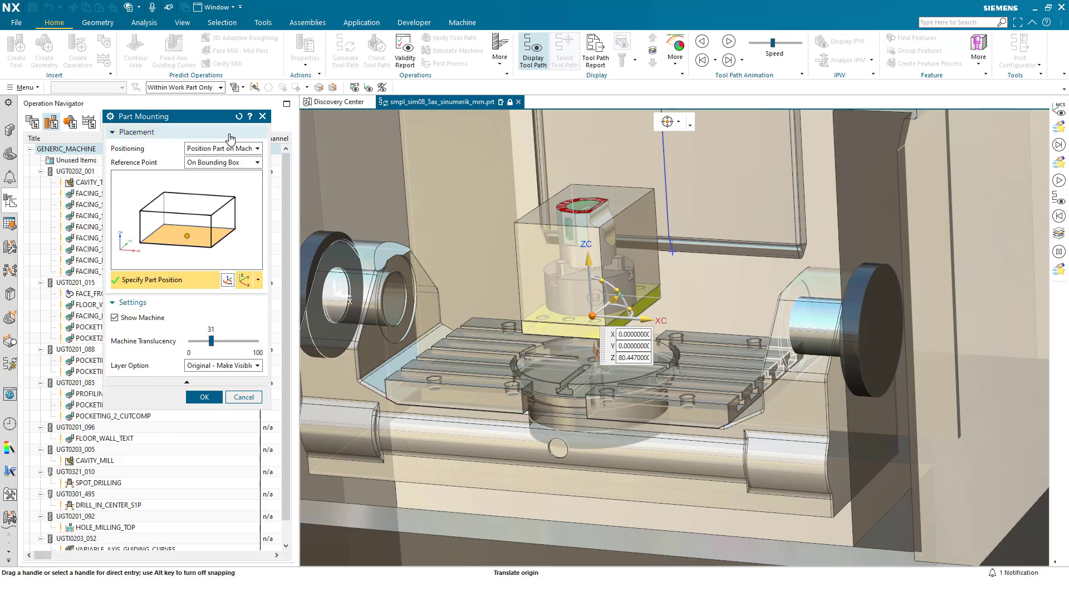
{"action": "left_click", "coordinate": [215, 88]}
{"action": "left_click", "coordinate": [214, 98]}
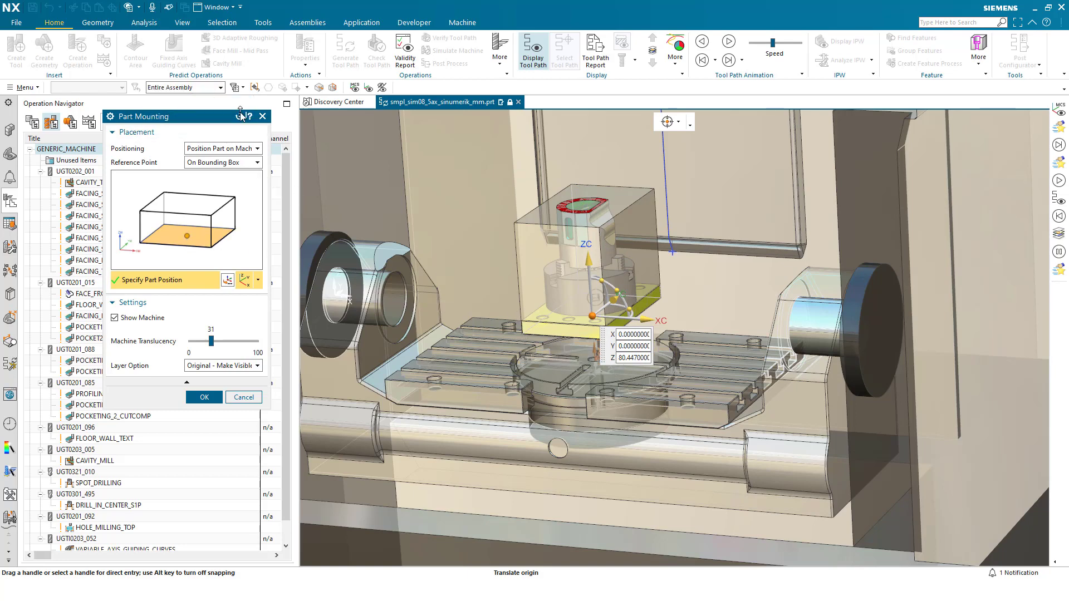
{"action": "left_click", "coordinate": [588, 357]}
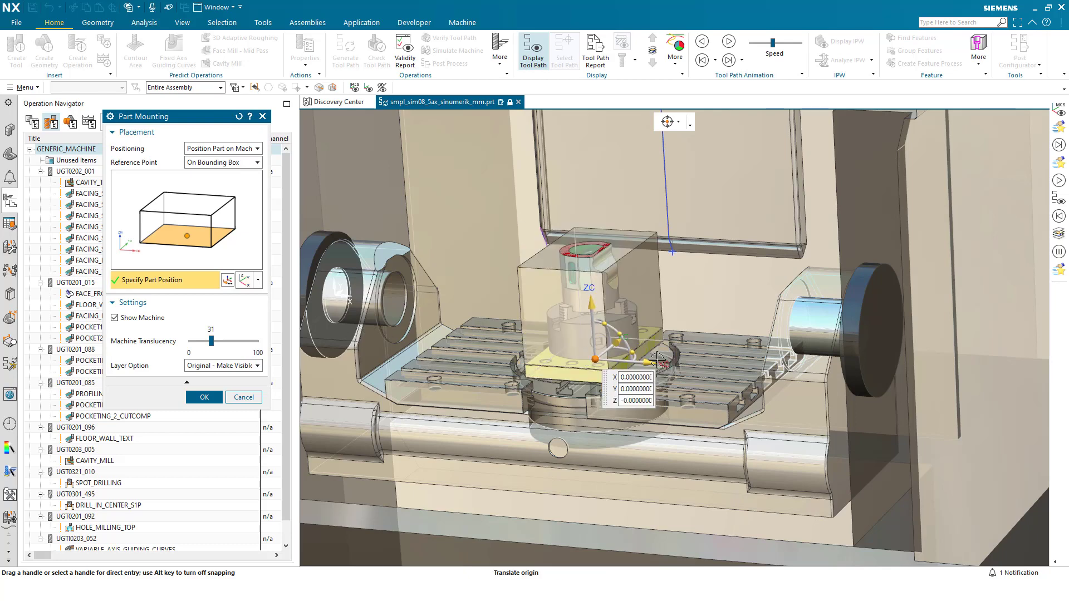
{"action": "left_click_drag", "start_coordinate": [633, 354], "coordinate": [608, 408]}
Confirm the mounting and mill settings, then hide sim08_fix_plate1 in the Assembly Navigator
{"action": "left_click", "coordinate": [198, 399]}
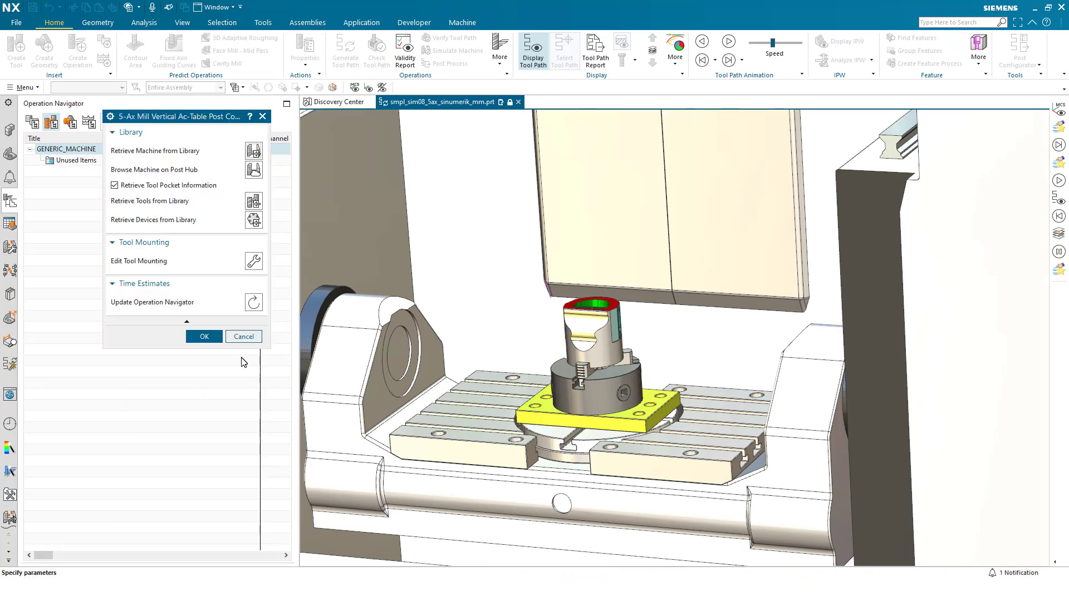
{"action": "left_click", "coordinate": [243, 336]}
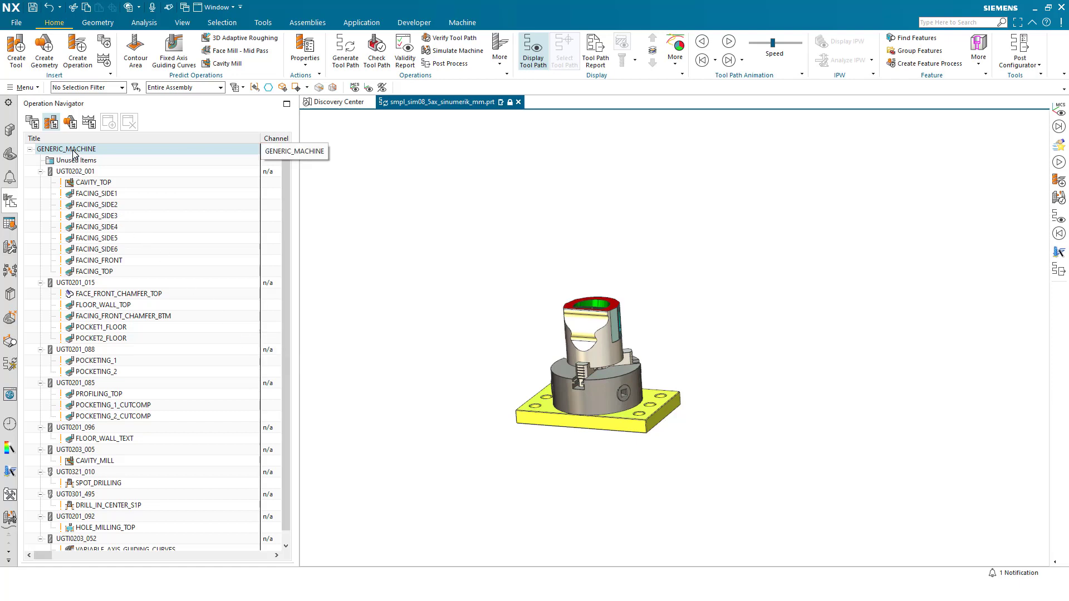
{"action": "left_click", "coordinate": [10, 131]}
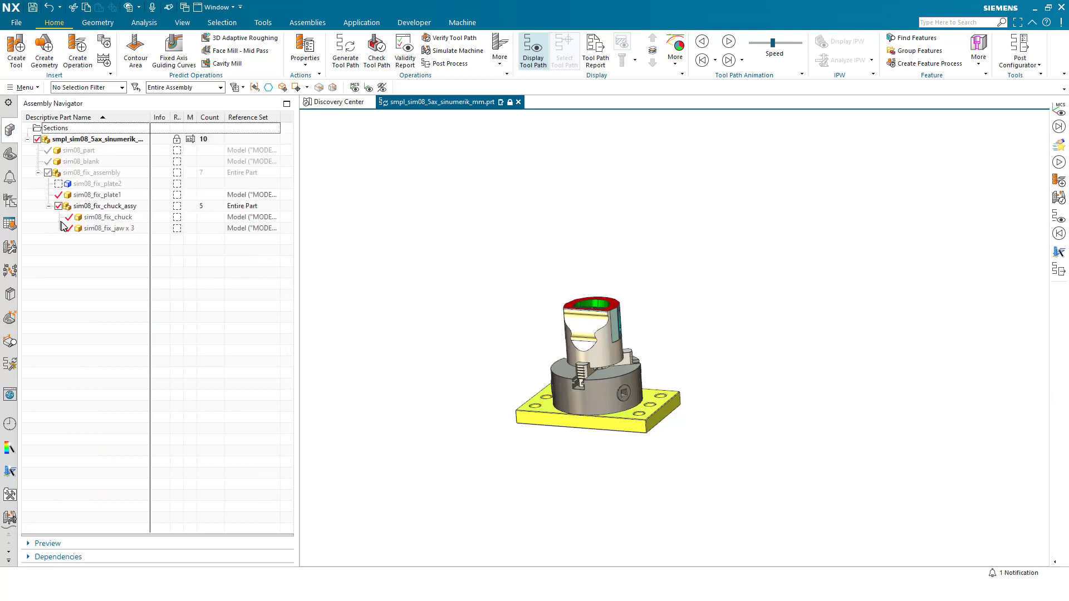
{"action": "left_click", "coordinate": [57, 198]}
{"action": "left_click", "coordinate": [10, 202]}
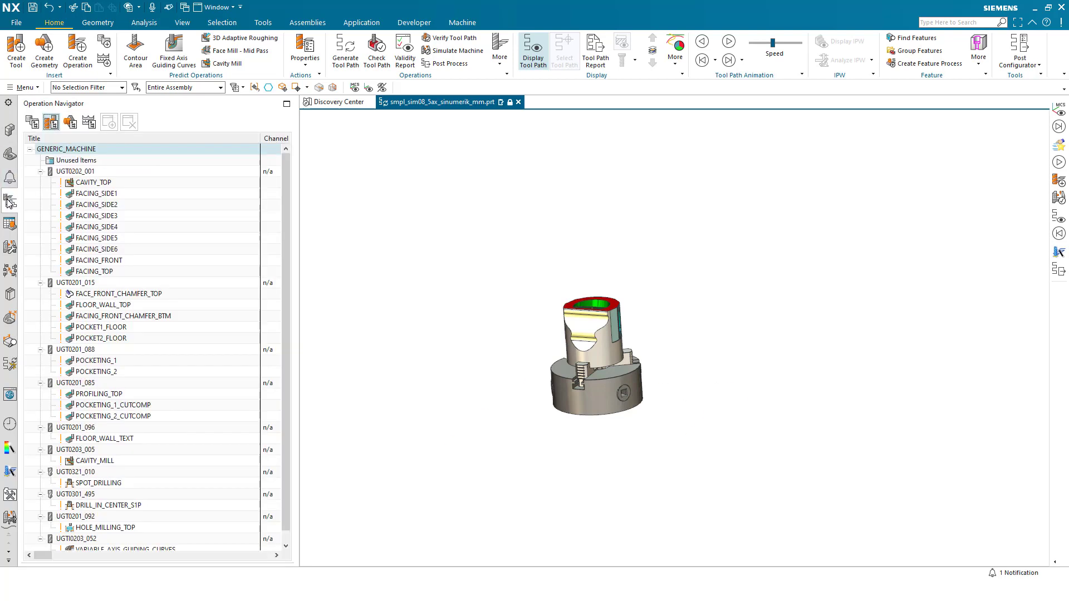
Replace the generic machine with sim15_millturn_9ax_sinumerik from the MILLTURN library
{"action": "double_click", "coordinate": [74, 149]}
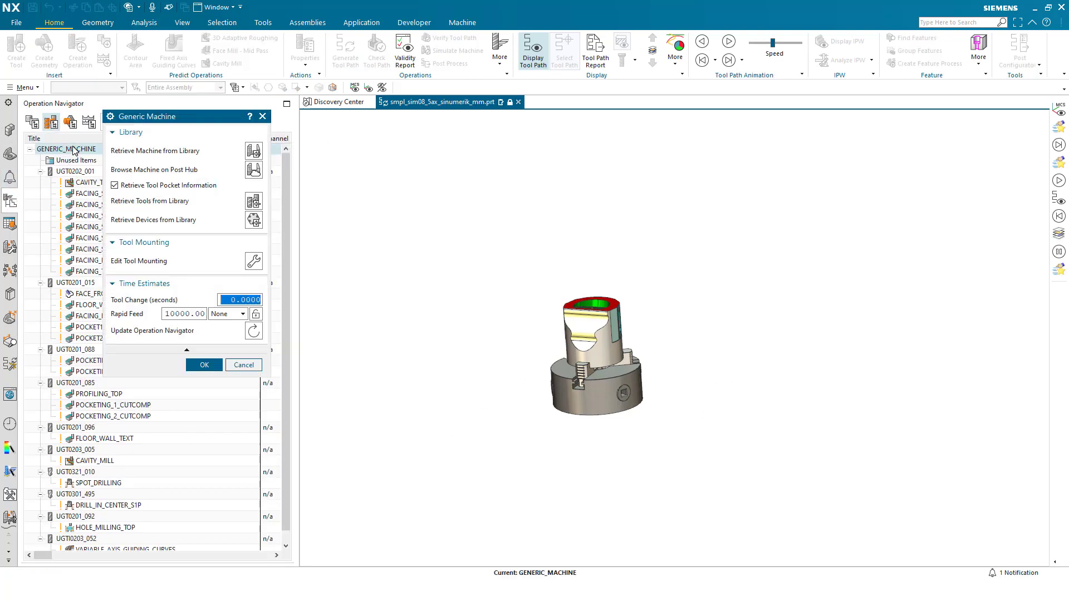
{"action": "left_click", "coordinate": [256, 151]}
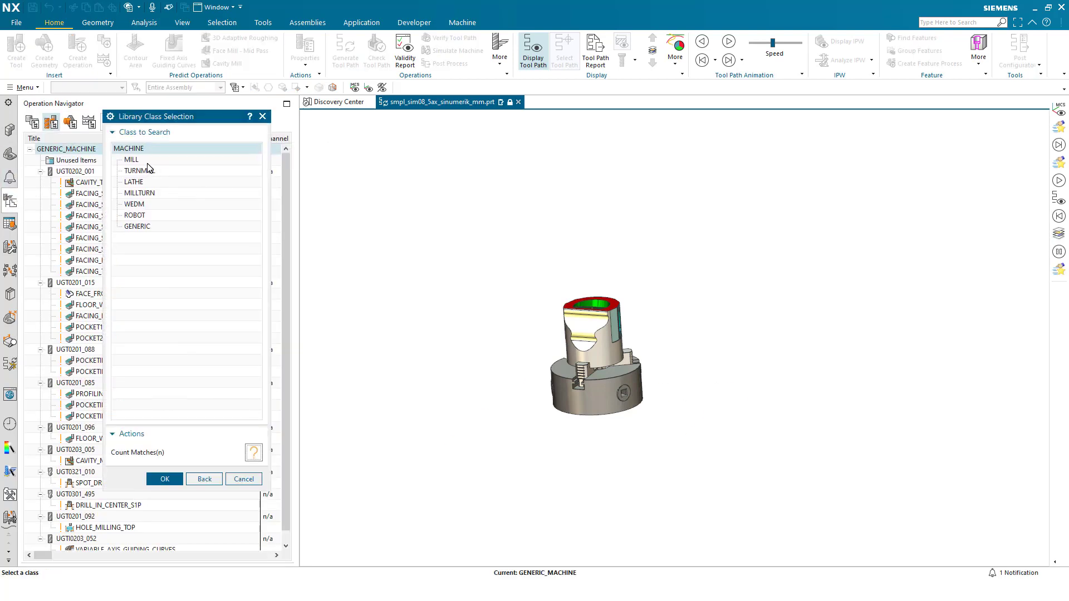
{"action": "double_click", "coordinate": [146, 193]}
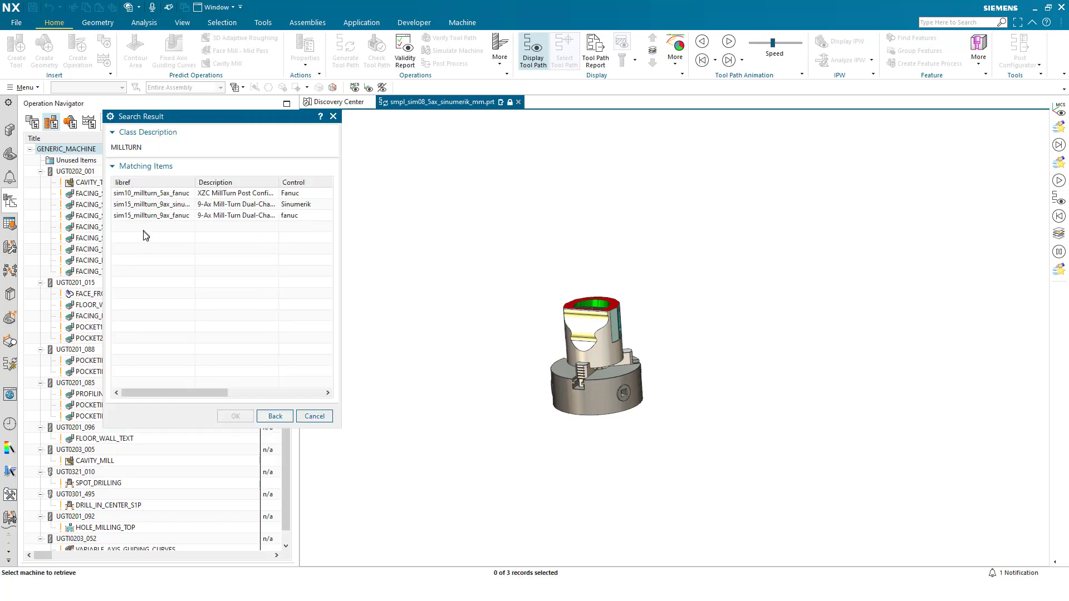
{"action": "left_click", "coordinate": [152, 205]}
{"action": "left_click", "coordinate": [236, 415]}
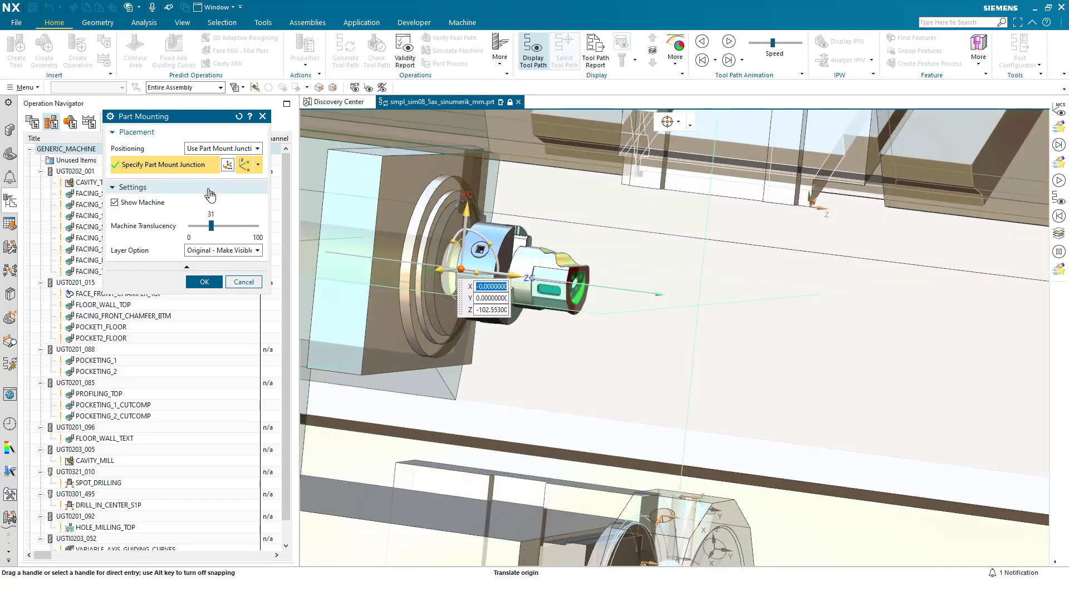
Position the part freely on the machine with a bounding cylinder as the reference shape
{"action": "left_click", "coordinate": [204, 149]}
{"action": "left_click", "coordinate": [217, 191]}
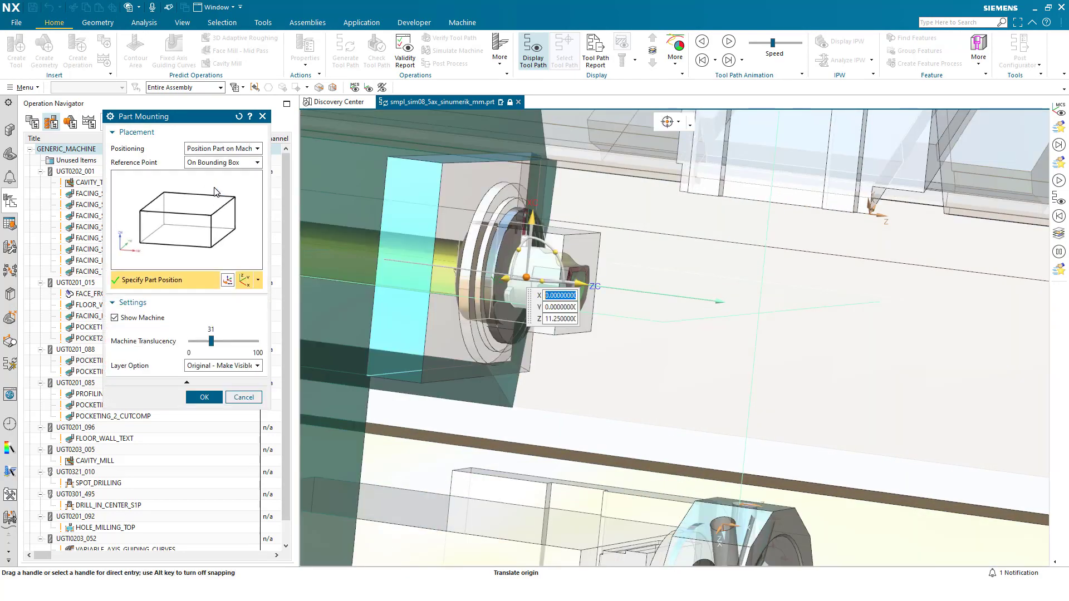
{"action": "left_click", "coordinate": [220, 162]}
{"action": "left_click", "coordinate": [218, 193]}
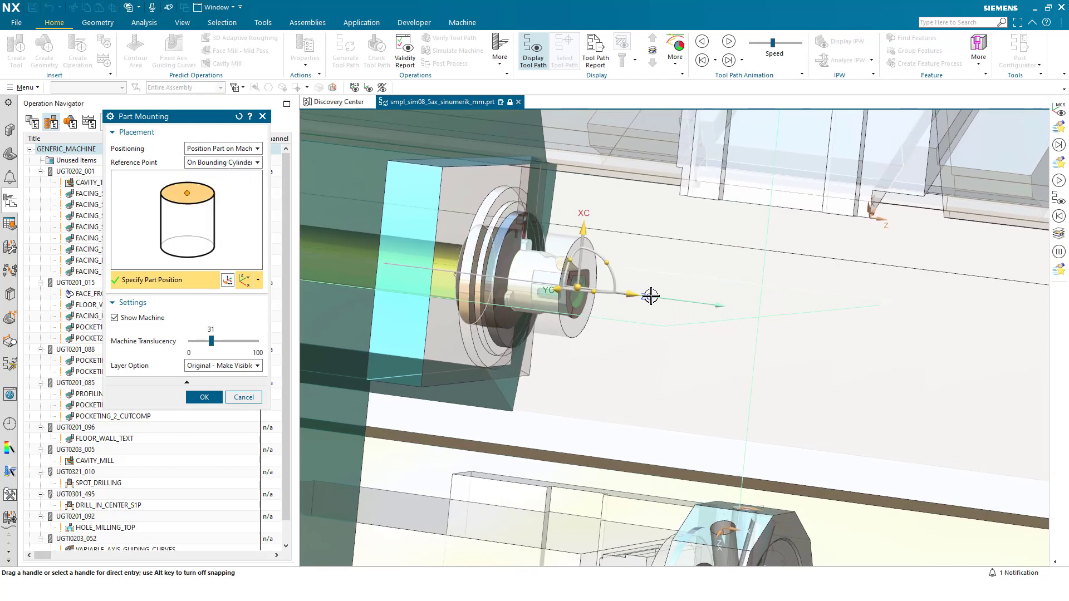
Snap the cylinder's bottom point to the spindle chuck centre, rotate it about the axis, and confirm
{"action": "left_click_drag", "start_coordinate": [636, 296], "coordinate": [831, 350]}
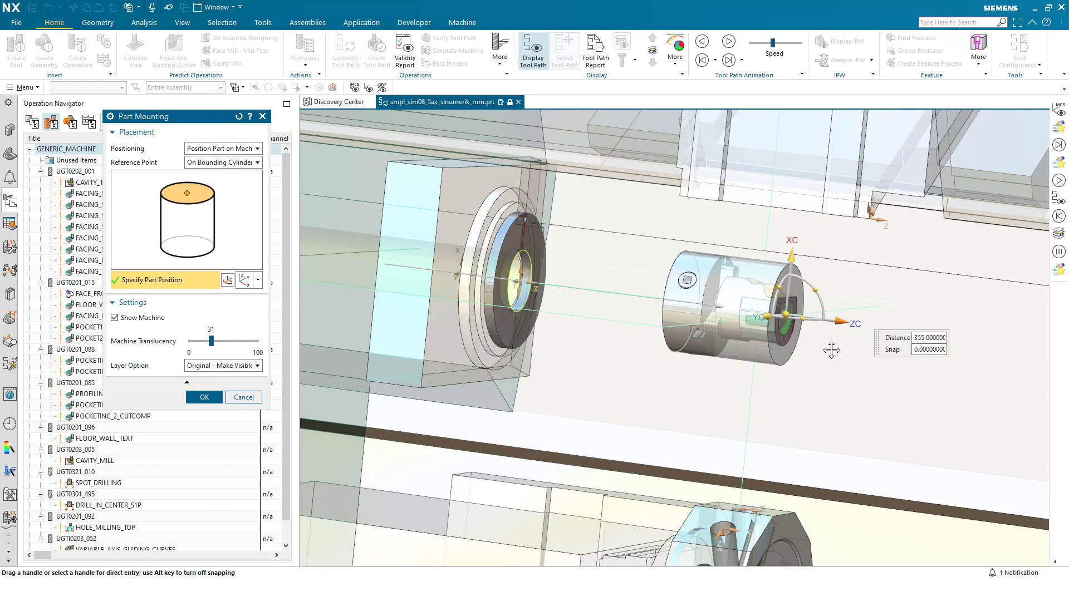
{"action": "left_click", "coordinate": [187, 247]}
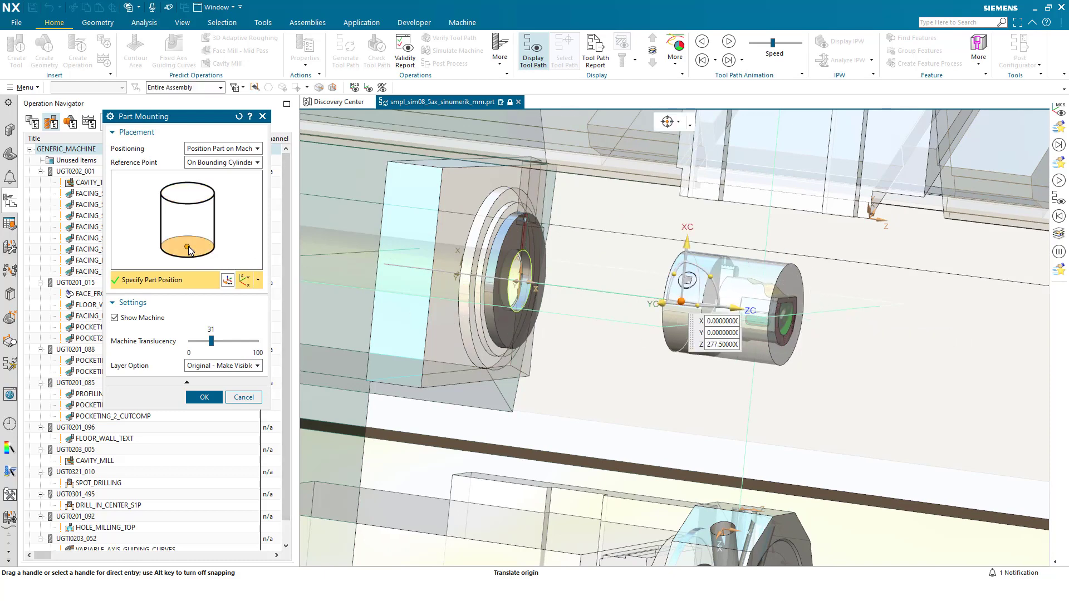
{"action": "left_click", "coordinate": [511, 226]}
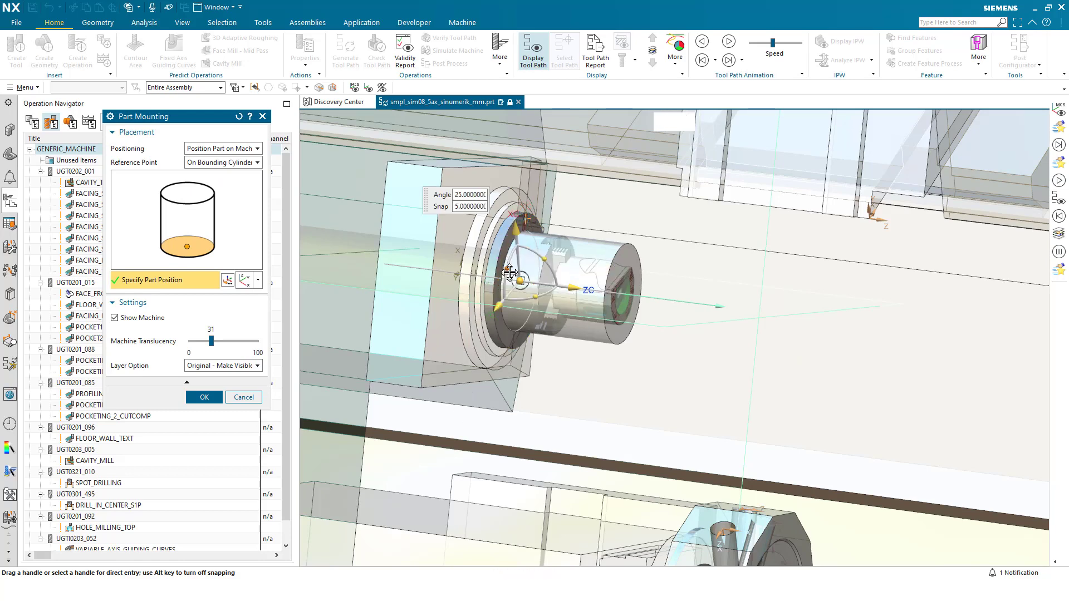
{"action": "left_click_drag", "start_coordinate": [508, 275], "coordinate": [499, 279]}
{"action": "left_click", "coordinate": [206, 397]}
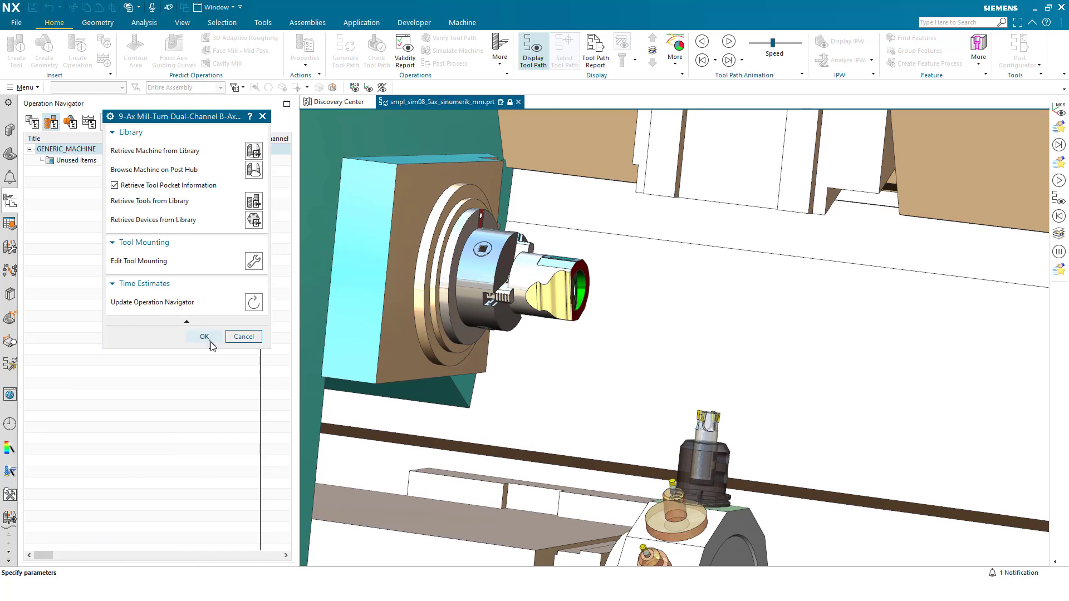
{"action": "left_click", "coordinate": [205, 336]}
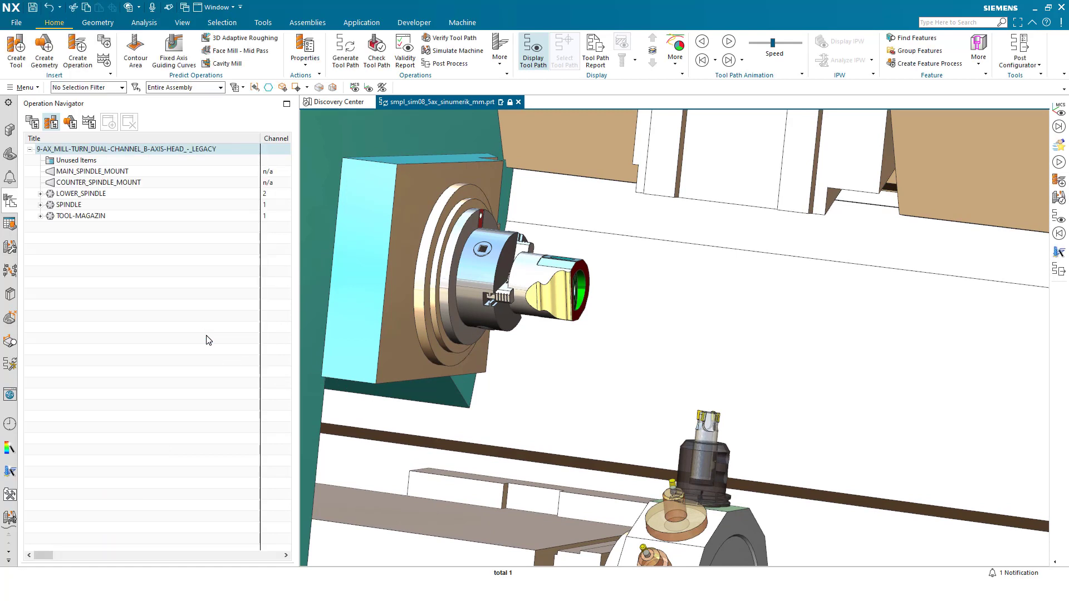